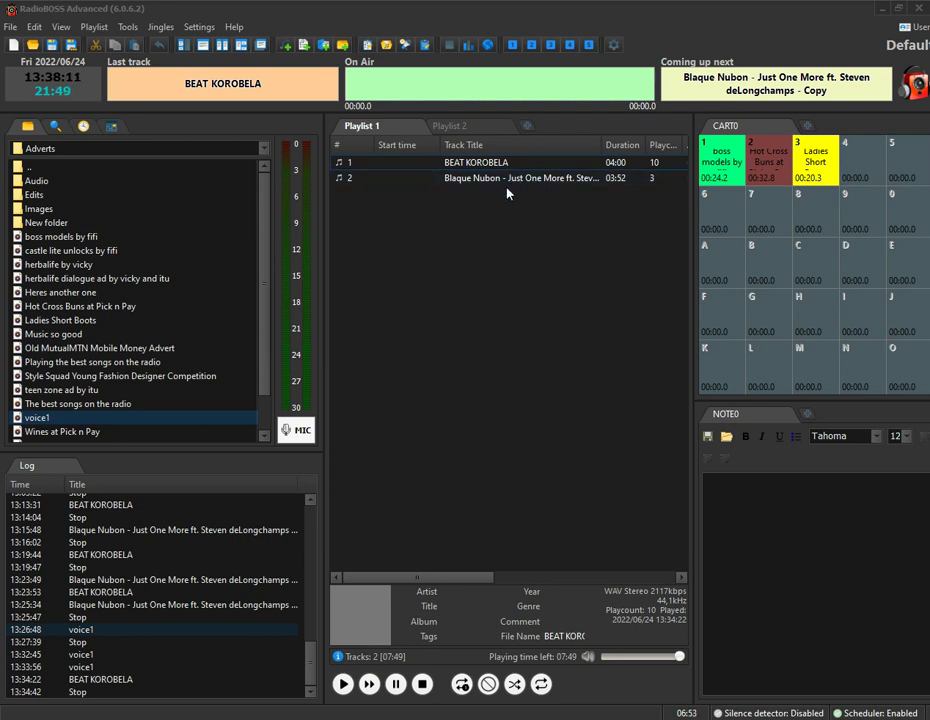
# Switch on broadcast recording with the toolbar Record button.
pyautogui.click(449, 44)
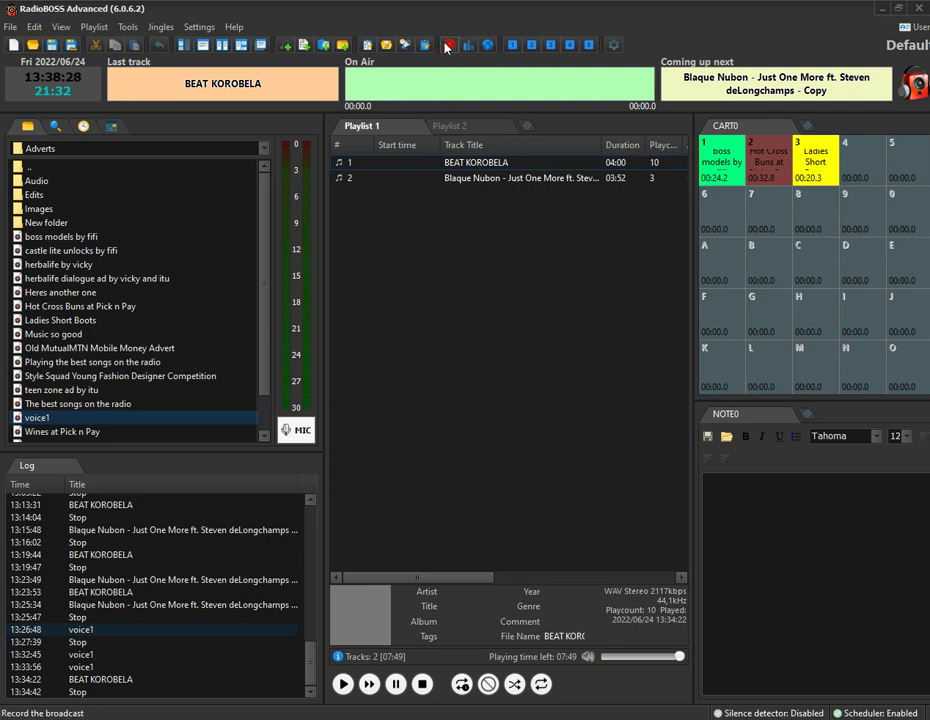
pyautogui.click(448, 46)
# Enable saving the stream to a file as Audio mix, 44100 Hz stereo MP3.
pyautogui.click(300, 270)
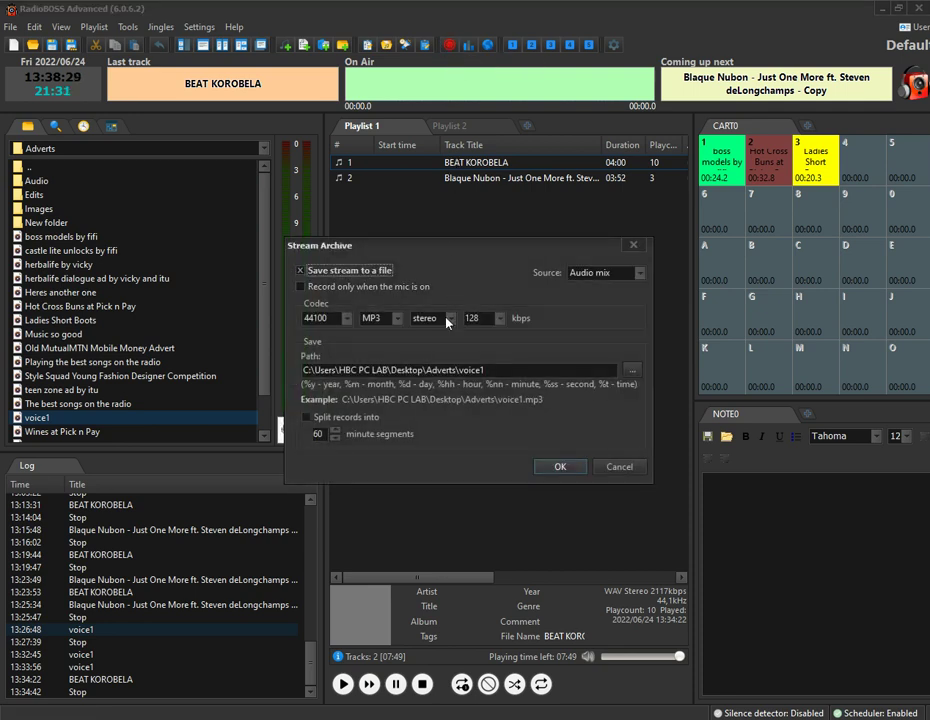
pyautogui.click(627, 274)
pyautogui.click(591, 290)
pyautogui.click(322, 318)
pyautogui.click(375, 327)
pyautogui.click(386, 321)
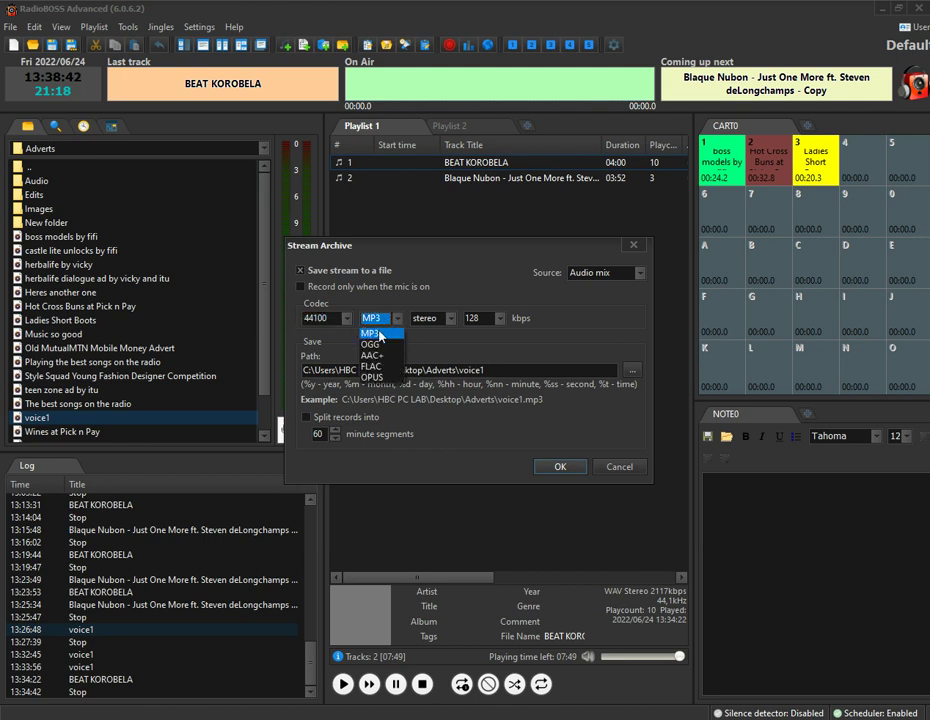
pyautogui.click(428, 319)
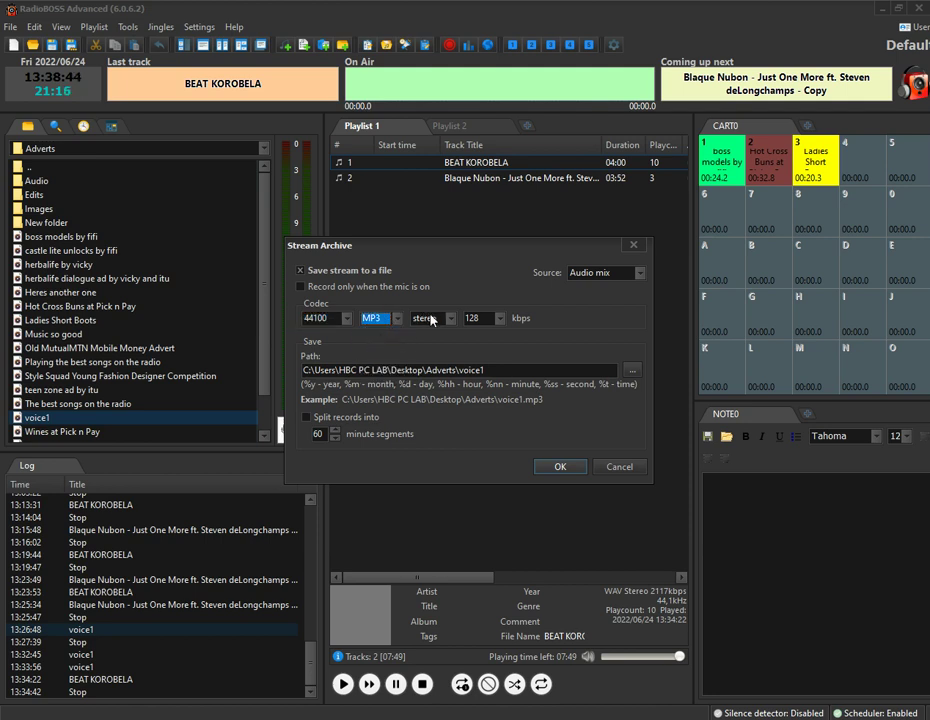
pyautogui.click(430, 319)
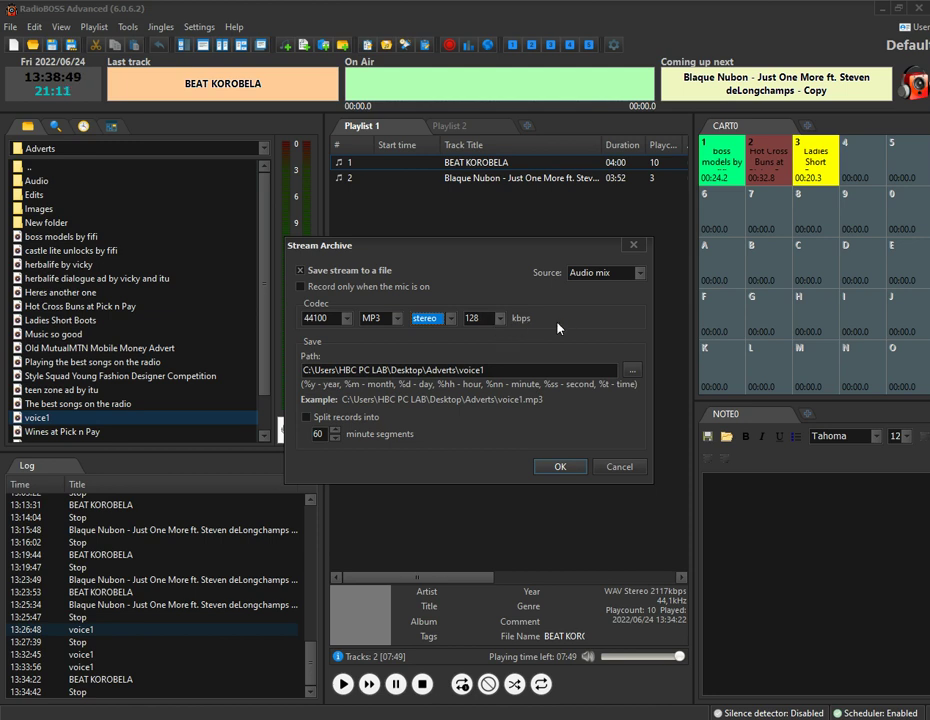
pyautogui.click(632, 369)
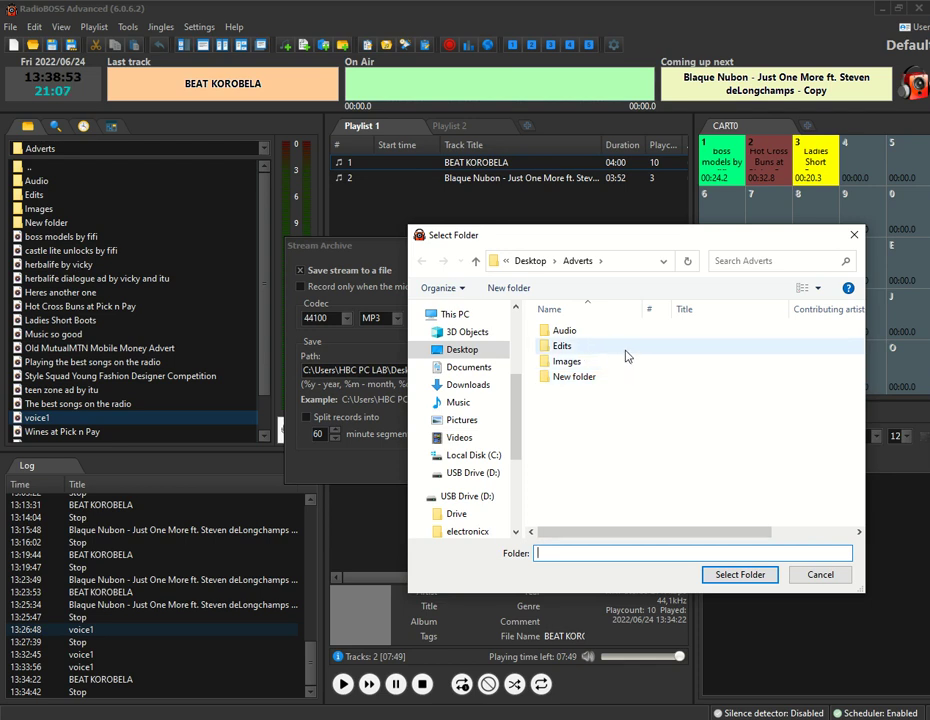
# Choose the Desktop Adverts folder as the recording save location.
pyautogui.click(458, 352)
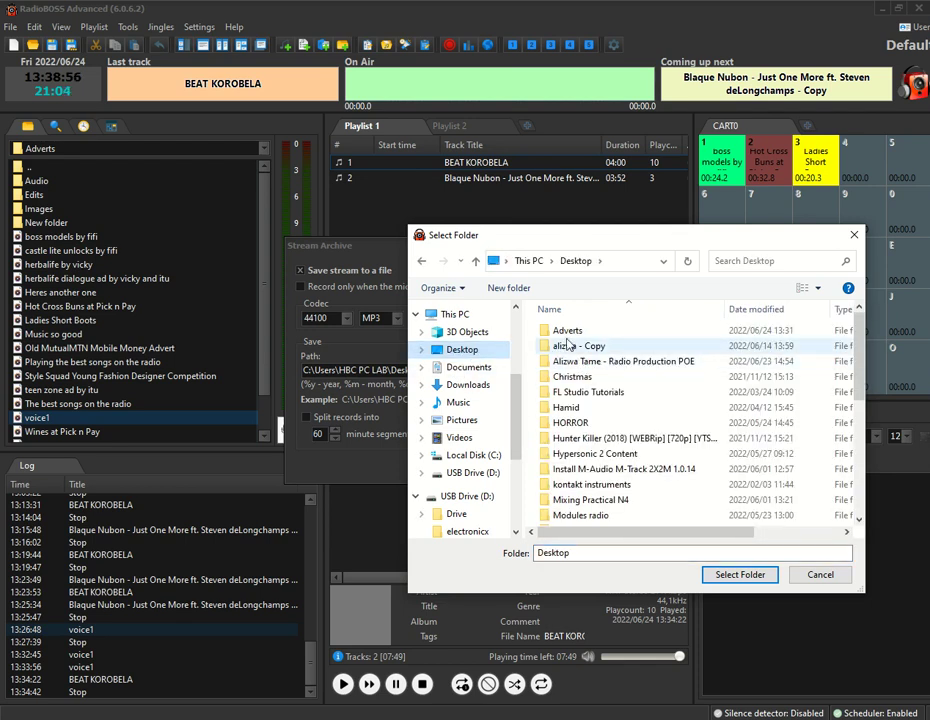
pyautogui.moveTo(567, 330)
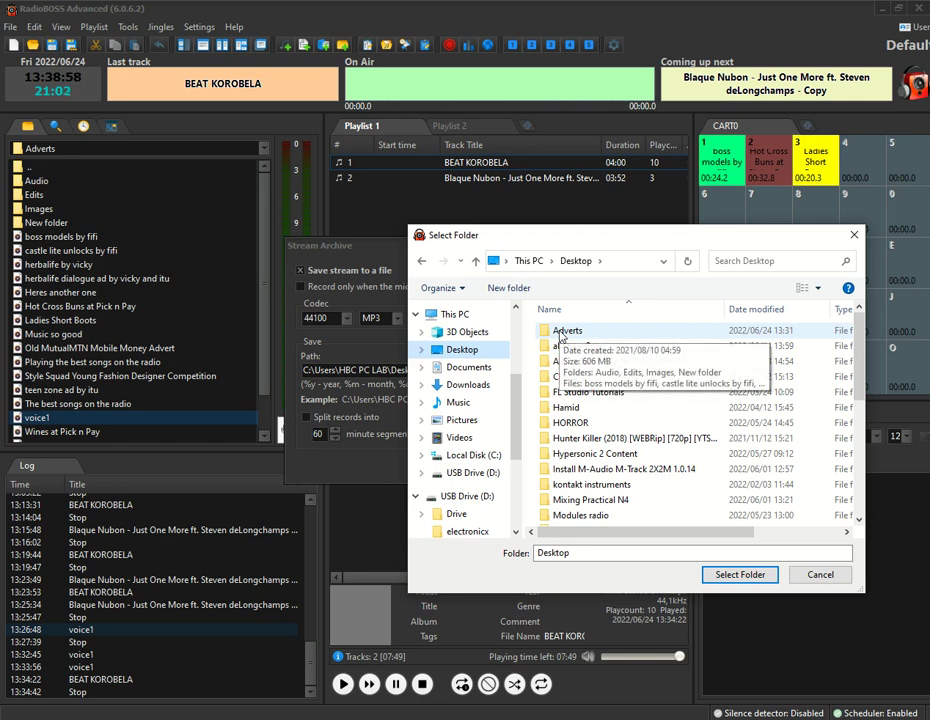
pyautogui.click(565, 331)
pyautogui.click(721, 575)
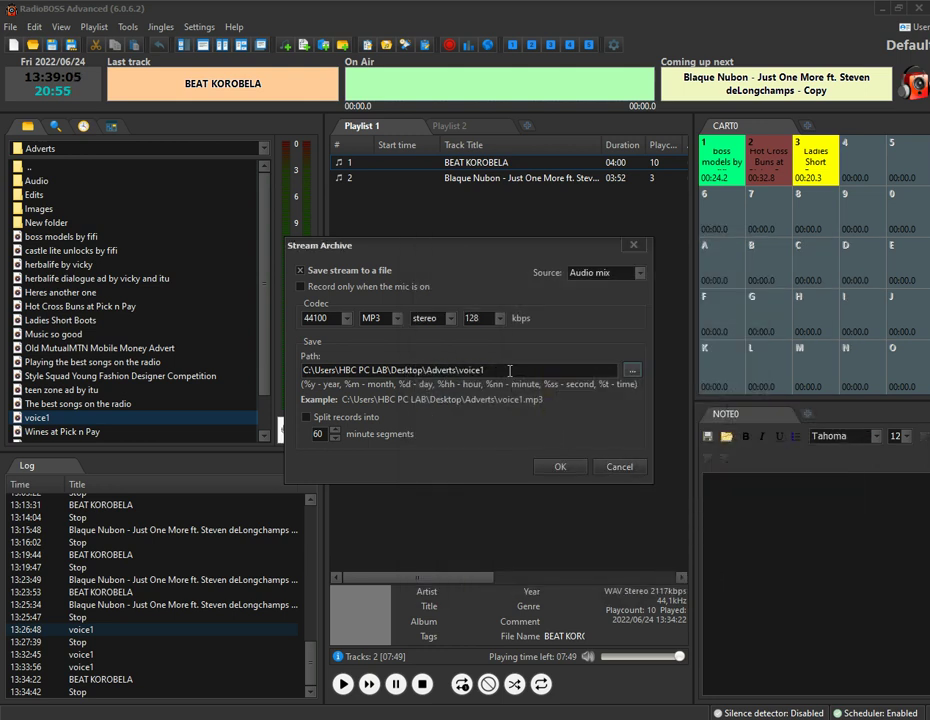
# Change the recording file name from voice1 to voice2 and save the settings.
pyautogui.click(509, 371)
pyautogui.moveTo(509, 371); pyautogui.dragTo(459, 373)
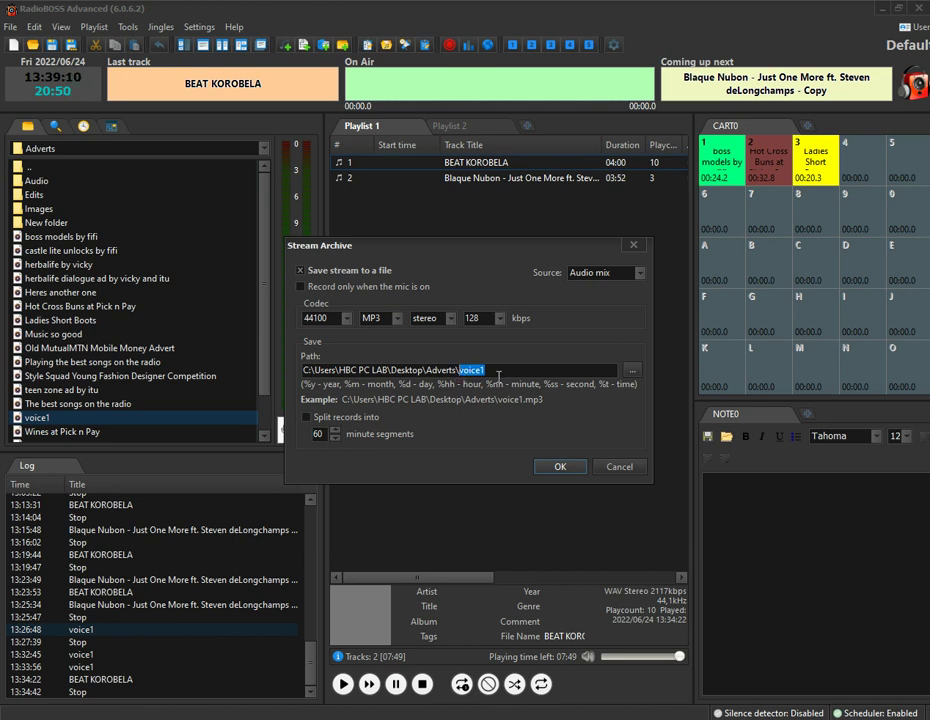
pyautogui.click(494, 372)
pyautogui.press('BackSpace')
pyautogui.write('2')
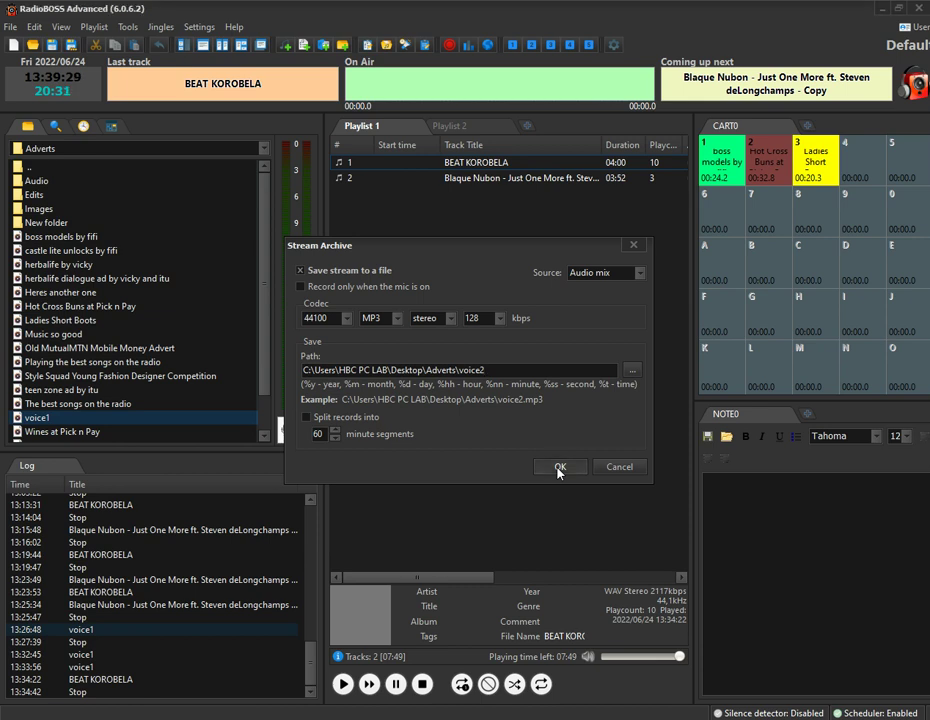
pyautogui.click(559, 469)
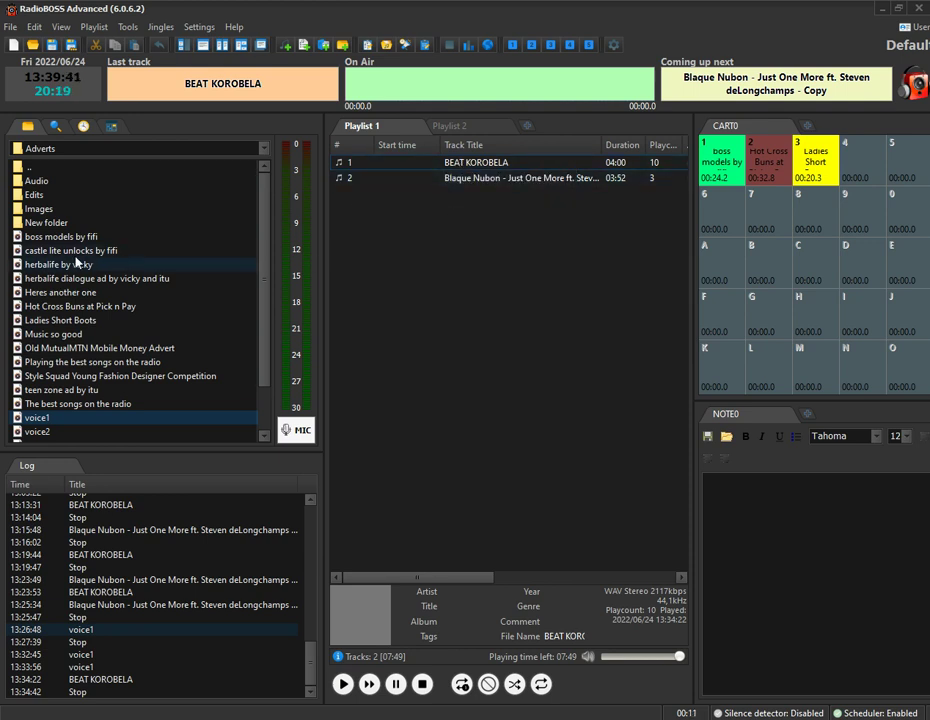
# Play BEAT KOROBELA on air from Playlist 1 and switch the microphone on.
pyautogui.click(467, 166)
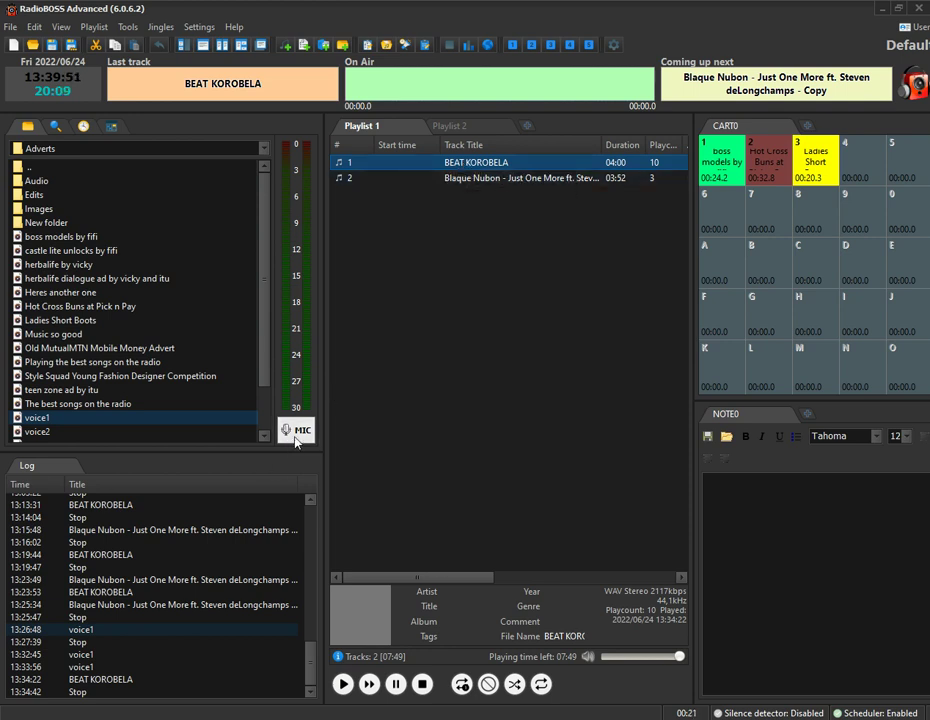
pyautogui.moveTo(448, 178); pyautogui.dragTo(452, 172)
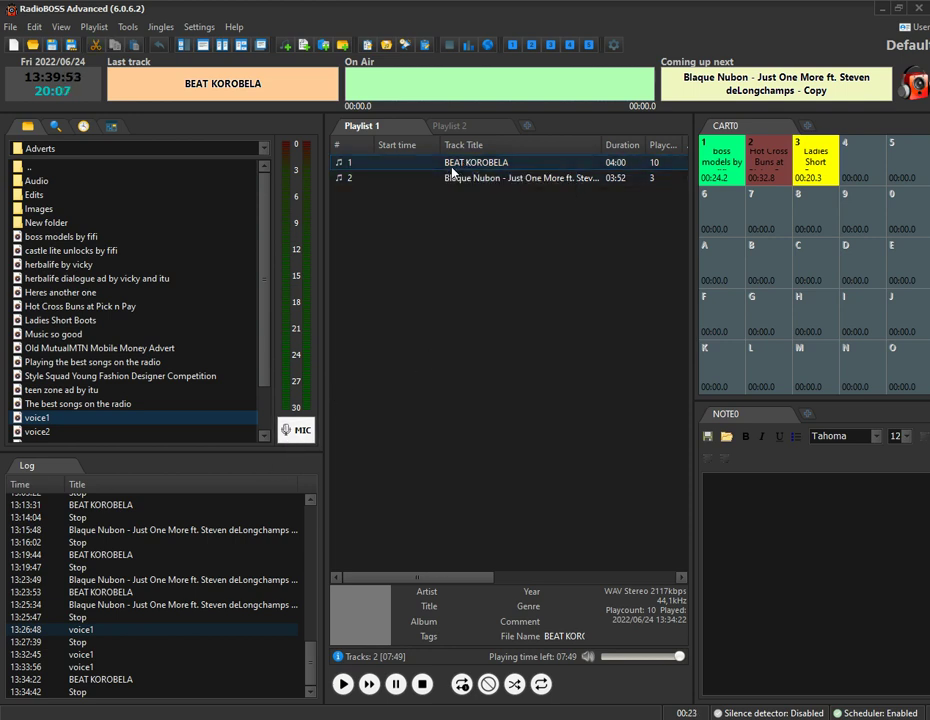
pyautogui.doubleClick(451, 168)
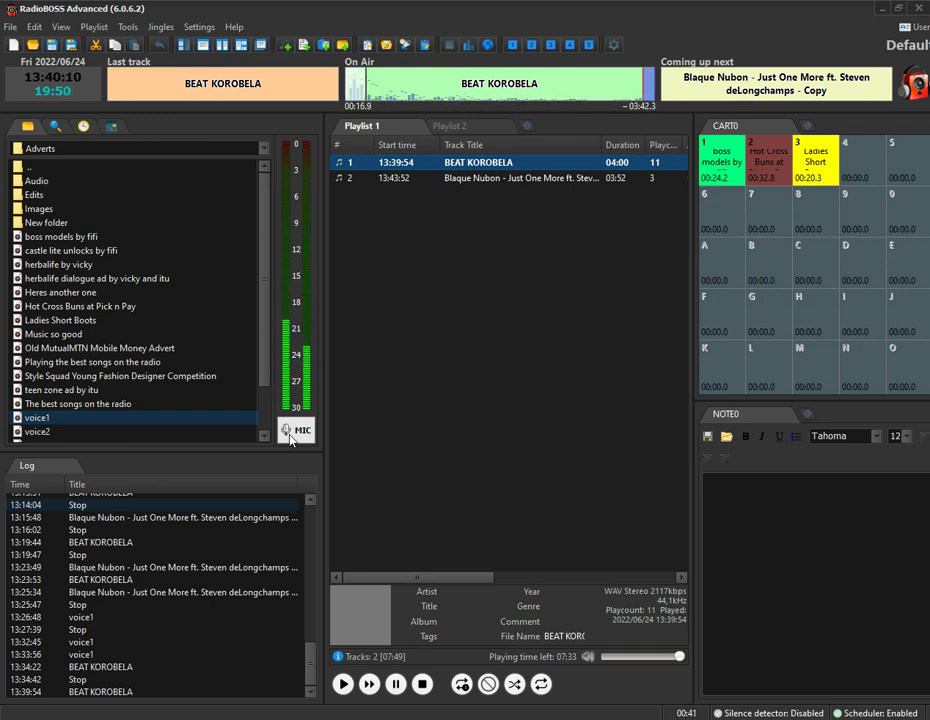
pyautogui.click(292, 440)
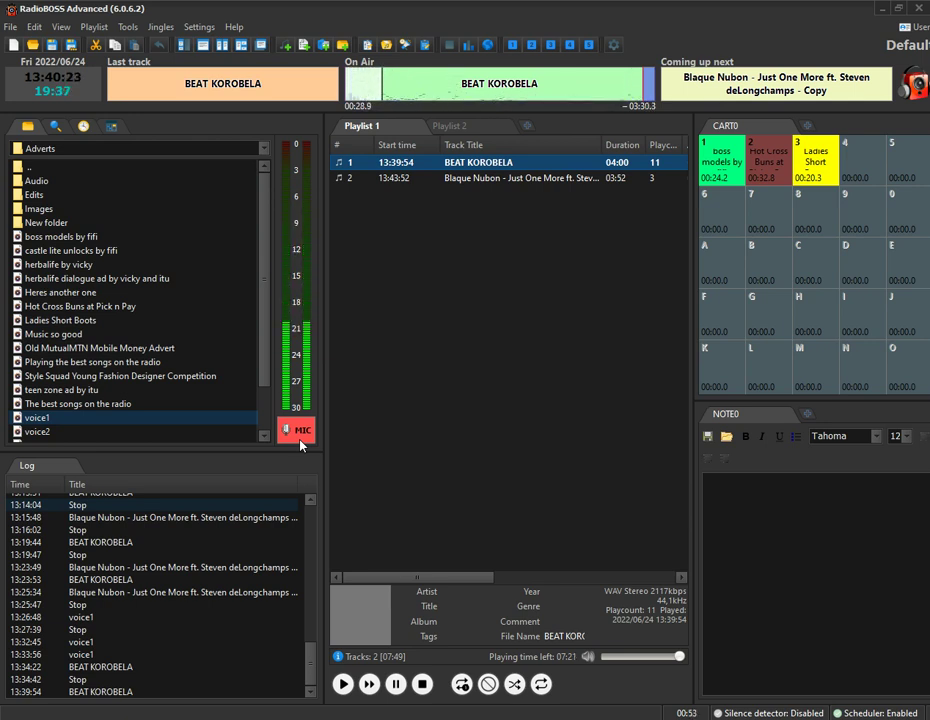
# Toggle the microphone on and off while talking over BEAT KOROBELA, ending with it off.
pyautogui.click(300, 432)
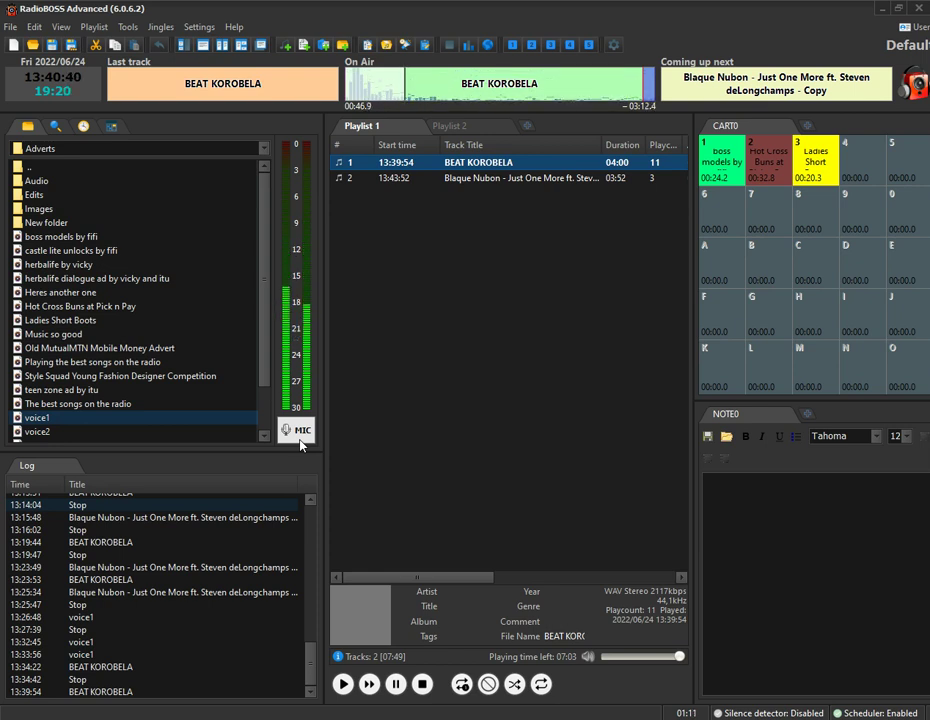
pyautogui.click(300, 438)
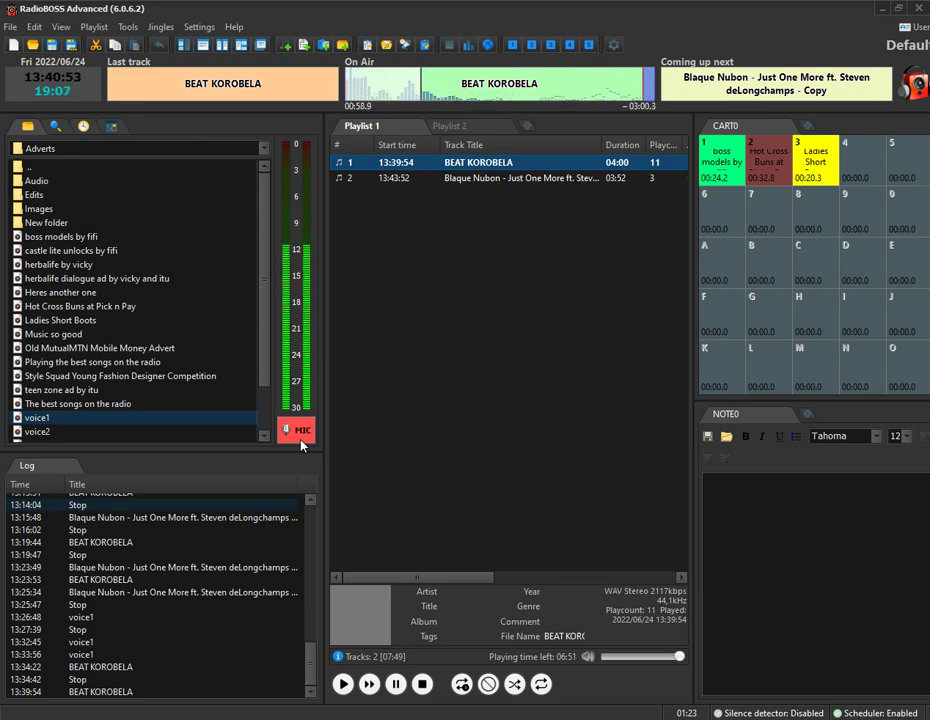
pyautogui.click(301, 441)
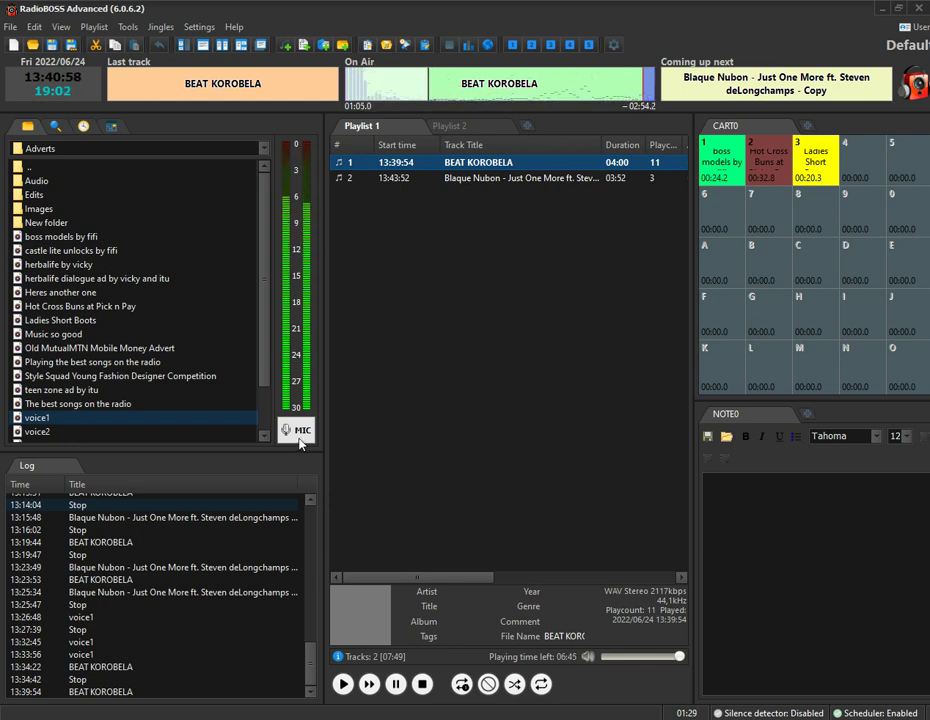
pyautogui.click(299, 432)
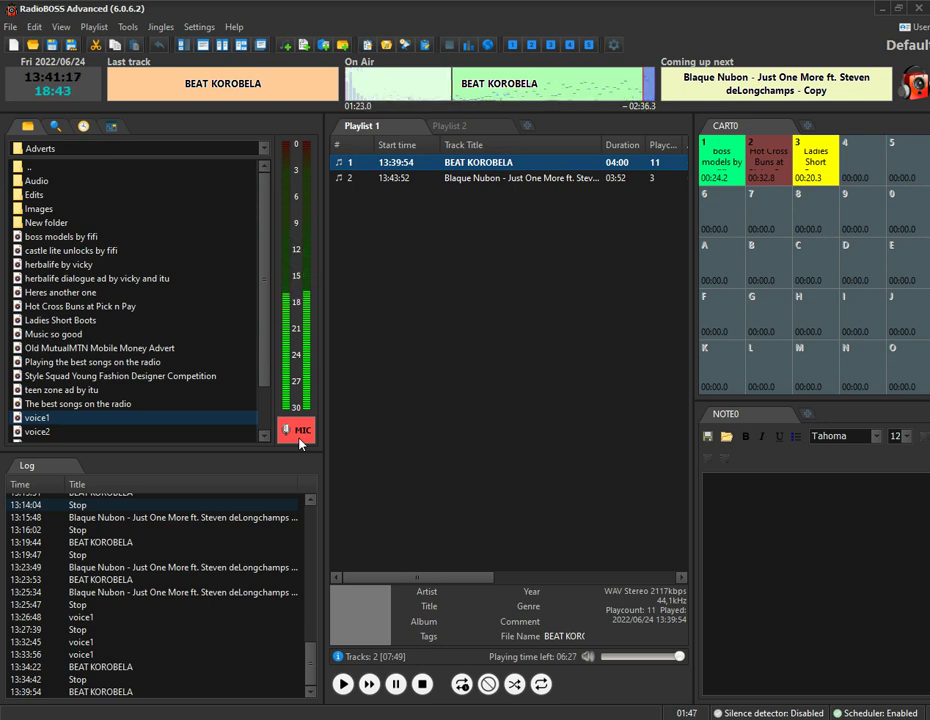
pyautogui.click(299, 439)
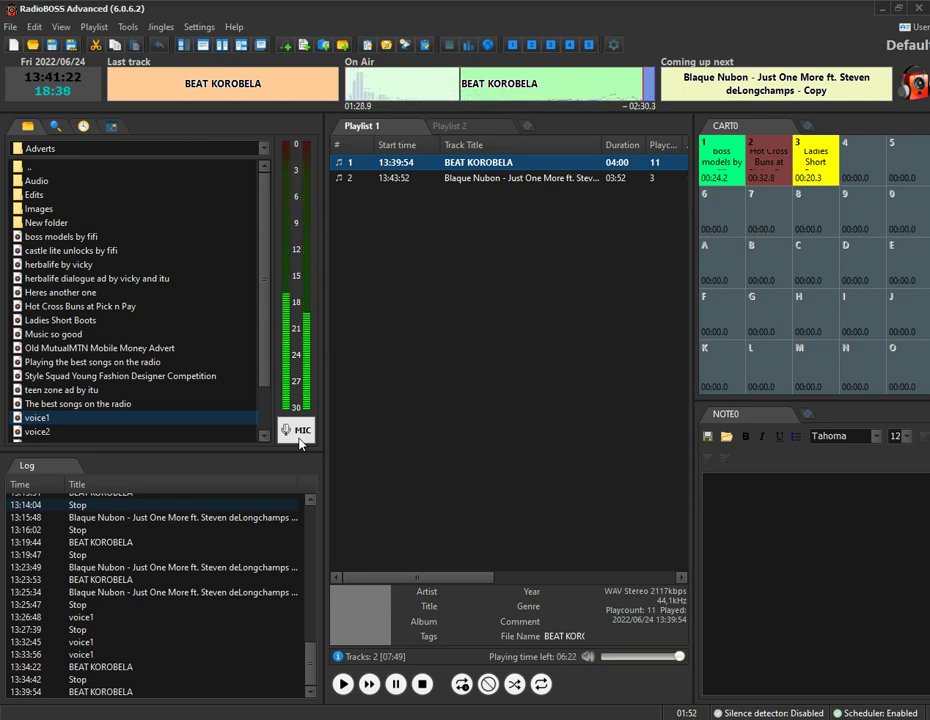
pyautogui.click(298, 432)
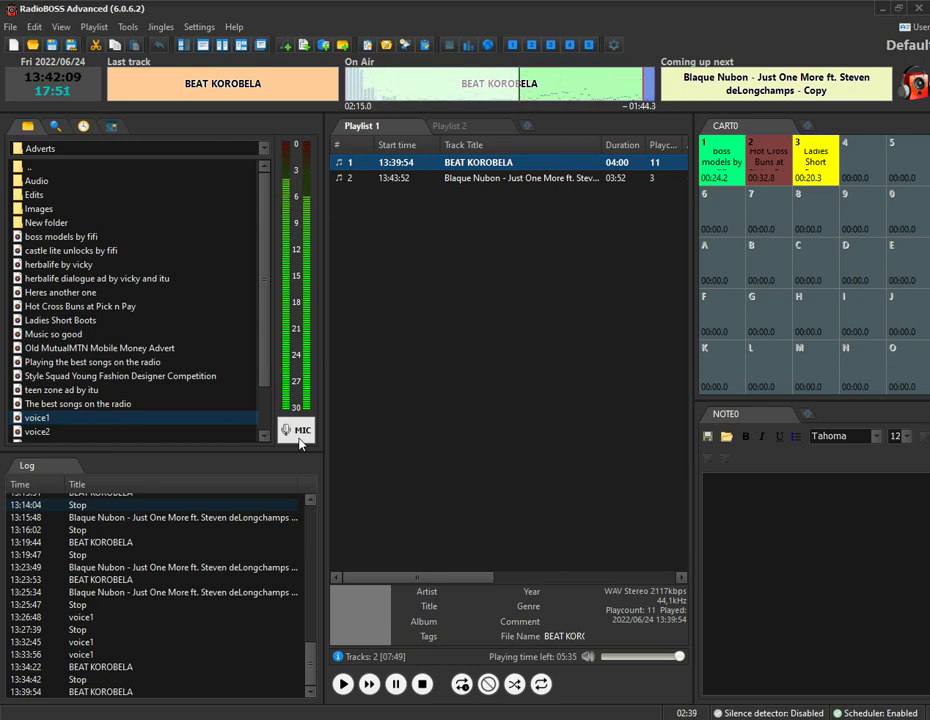
pyautogui.click(299, 441)
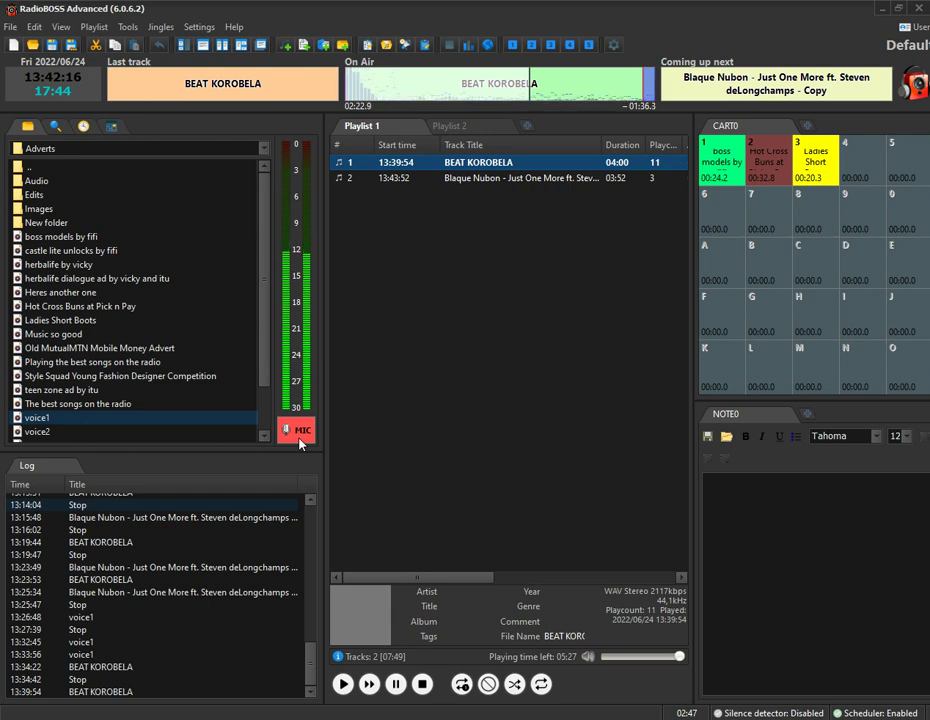
pyautogui.click(299, 438)
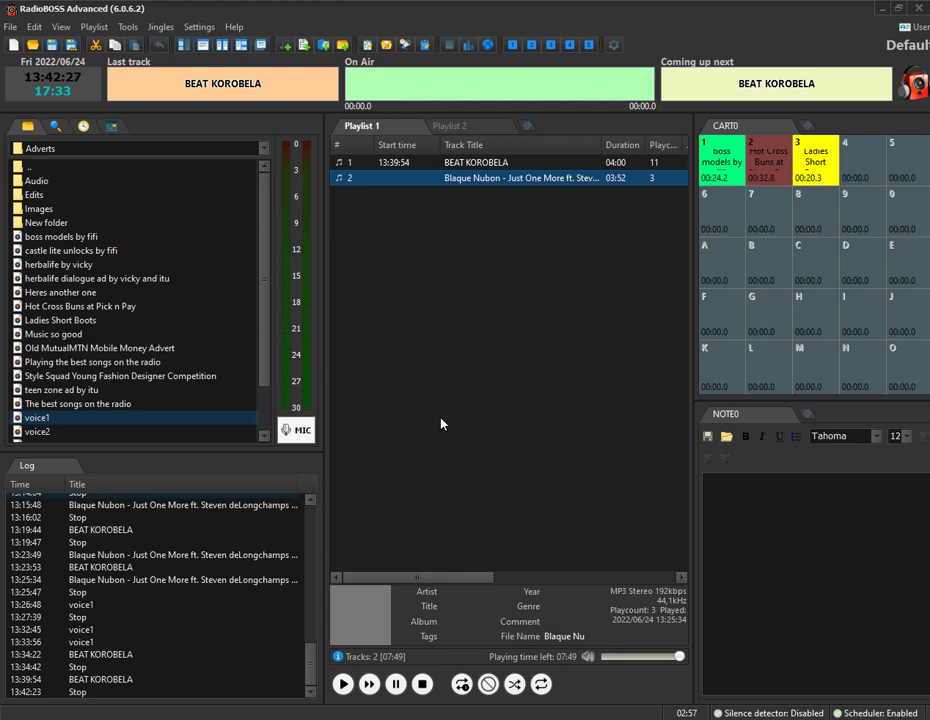
# Select BEAT KOROBELA in Playlist 1 with nothing on air.
pyautogui.click(462, 164)
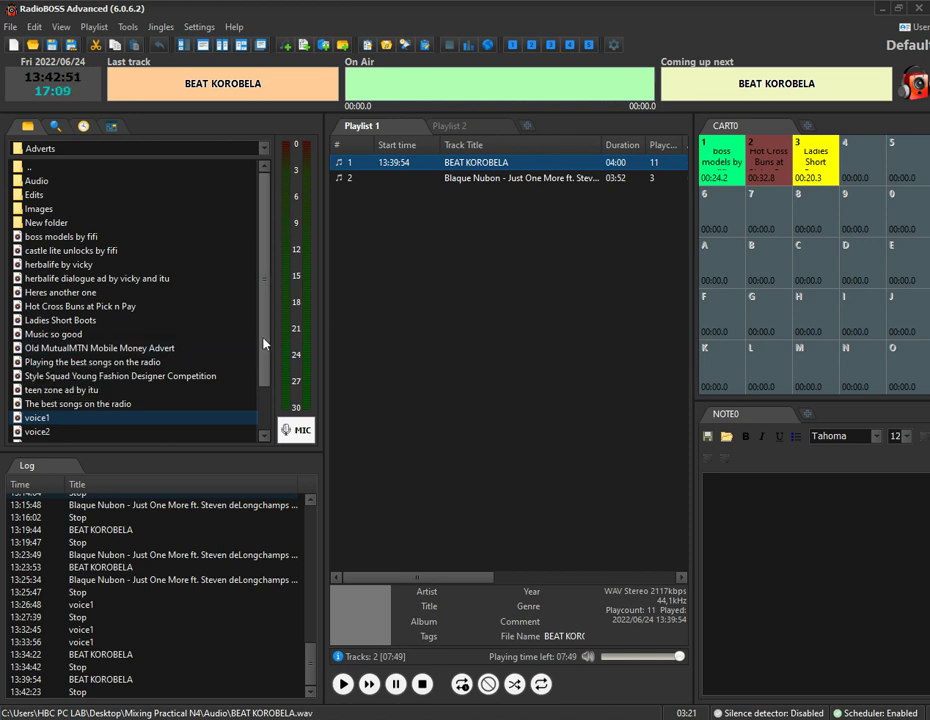
pyautogui.scroll(-1, 264, 343)
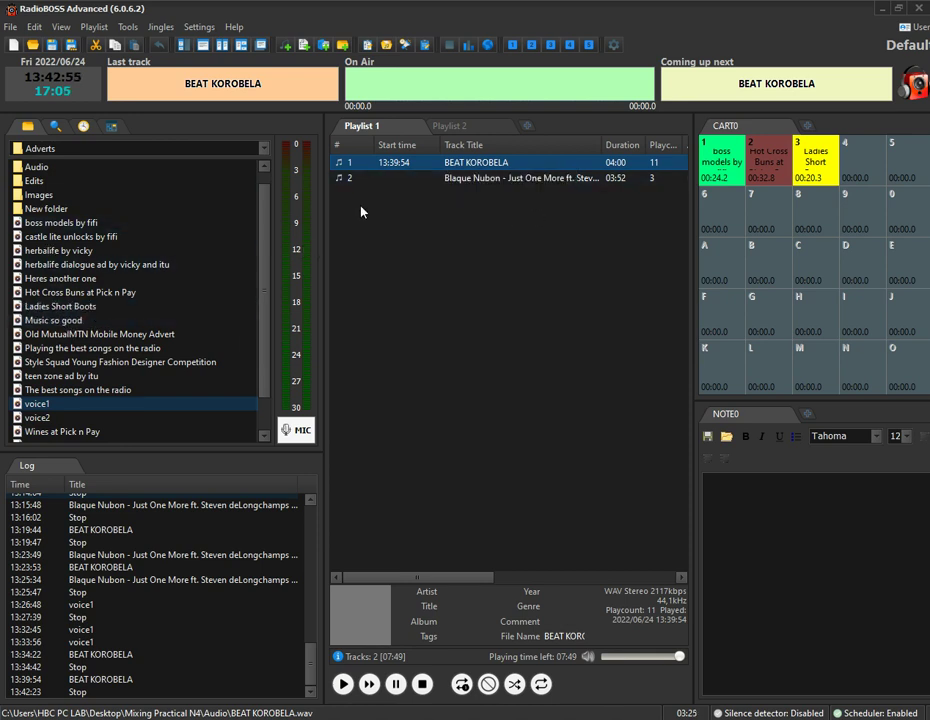
# Browse to Adverts, drag voice2 into Playlist 1 and play it.
pyautogui.scroll(1, 265, 263)
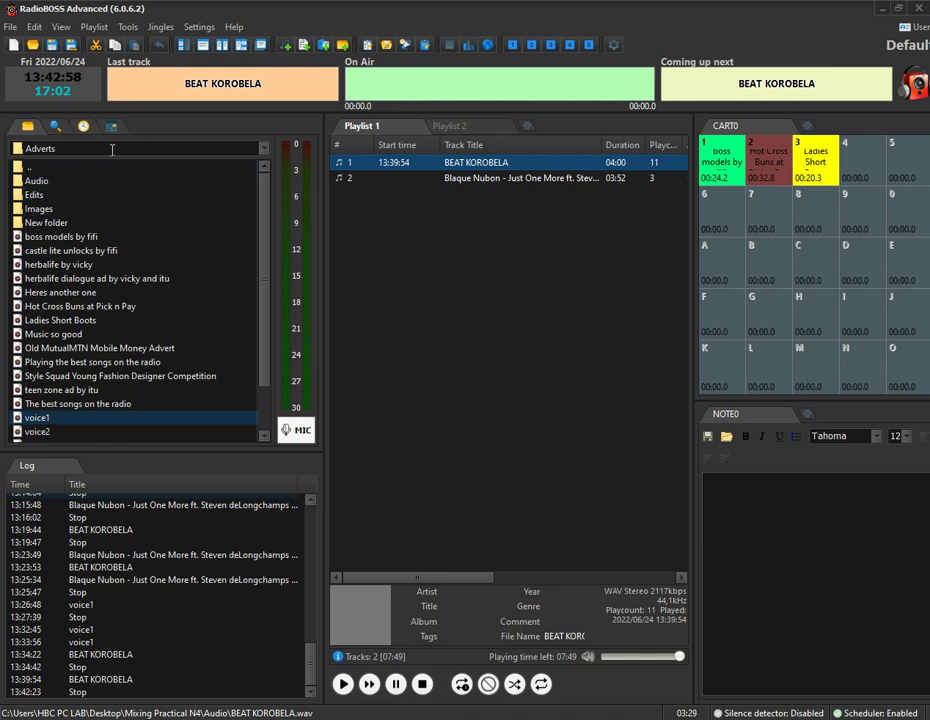
pyautogui.click(265, 149)
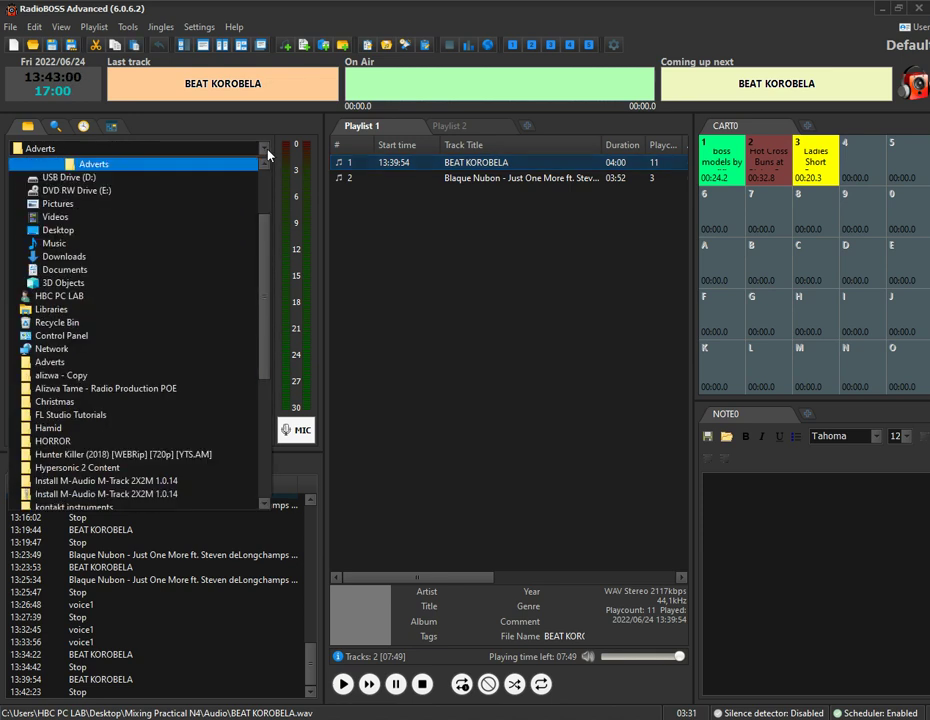
pyautogui.click(121, 372)
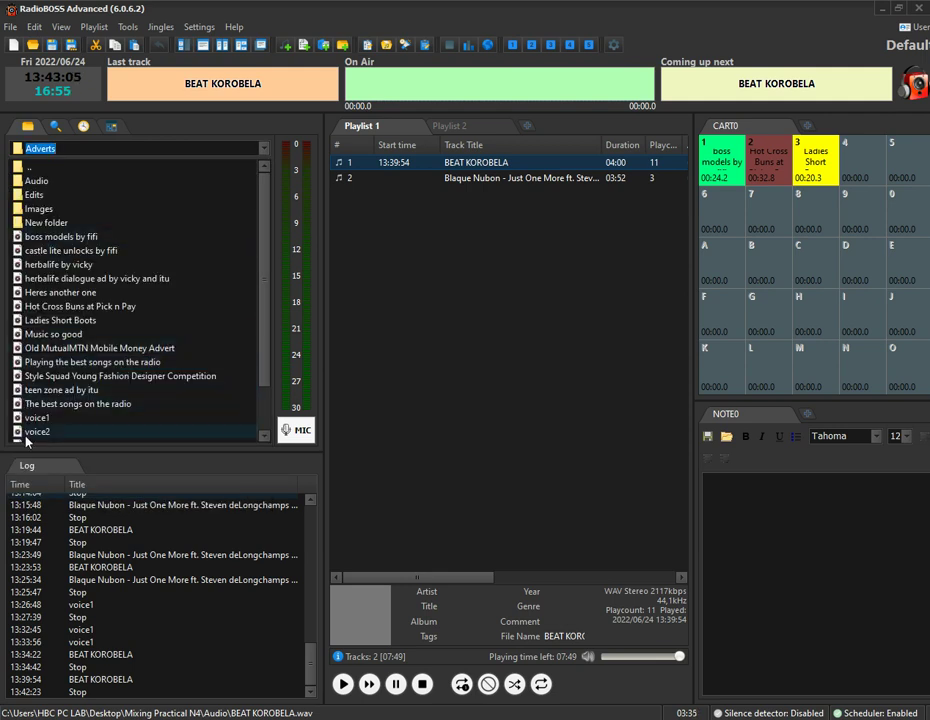
pyautogui.moveTo(30, 432); pyautogui.dragTo(466, 258)
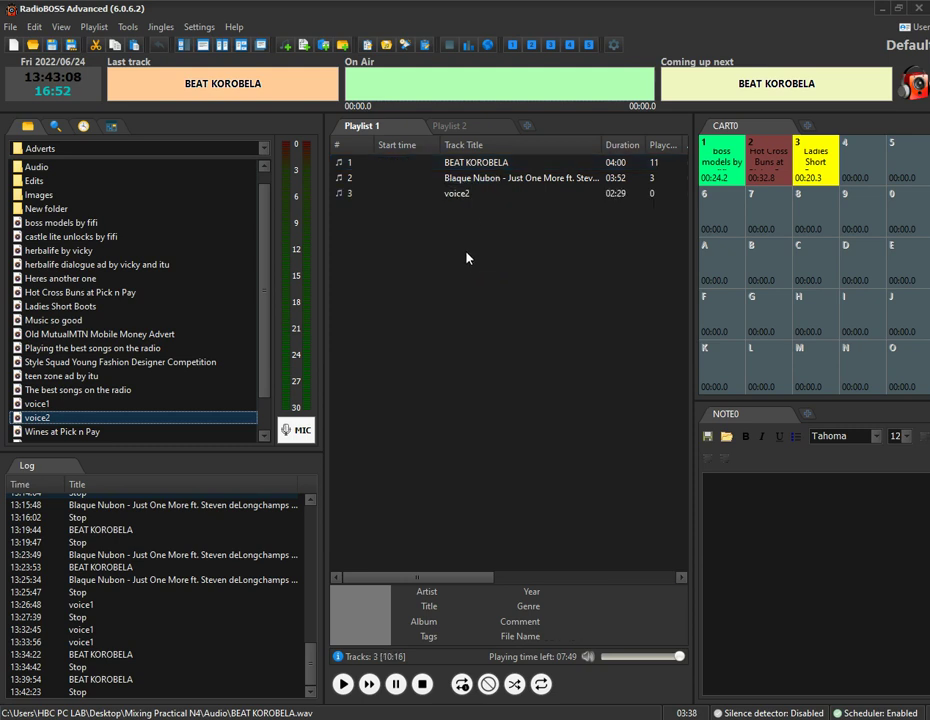
pyautogui.doubleClick(463, 194)
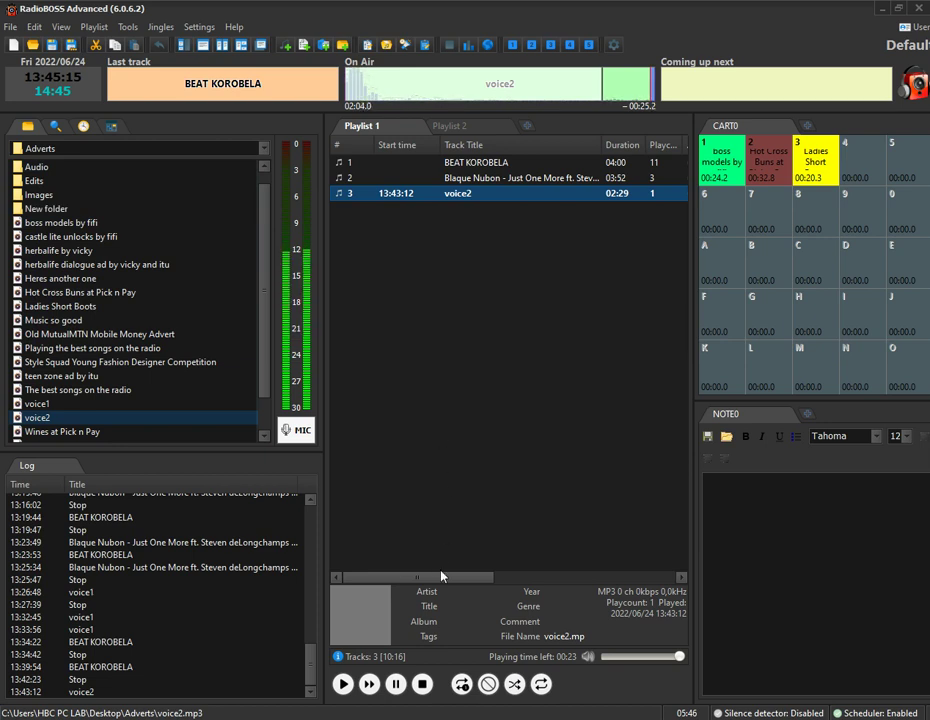
# Stop the voice2 playback as it reaches its end.
pyautogui.click(422, 683)
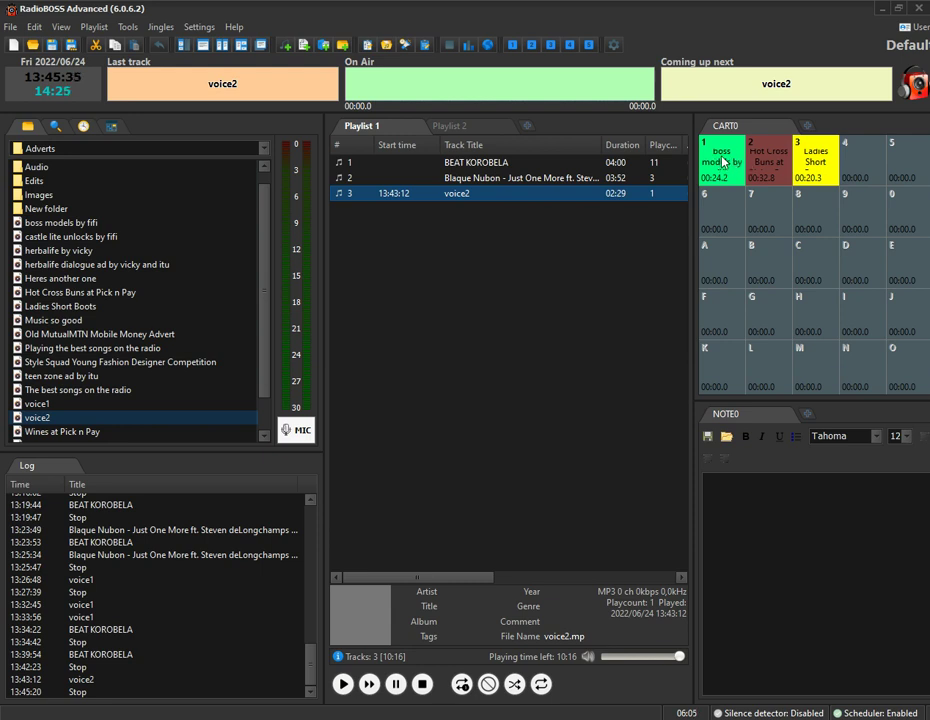
# Play the boss models by fifi and Hot Cross Buns cart adverts, then stop the second.
pyautogui.click(722, 162)
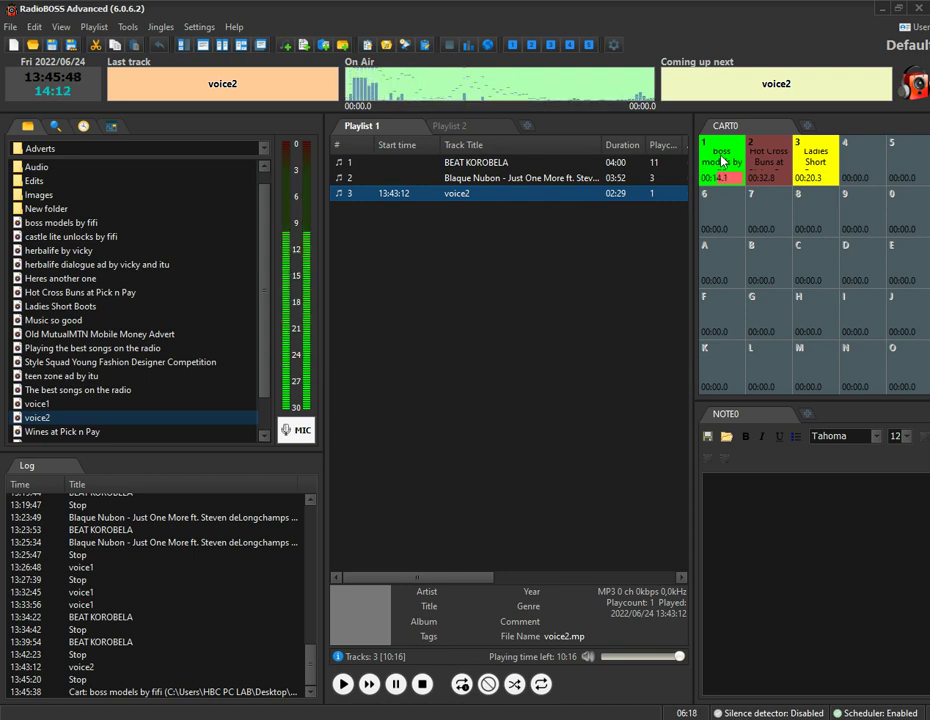
pyautogui.click(772, 161)
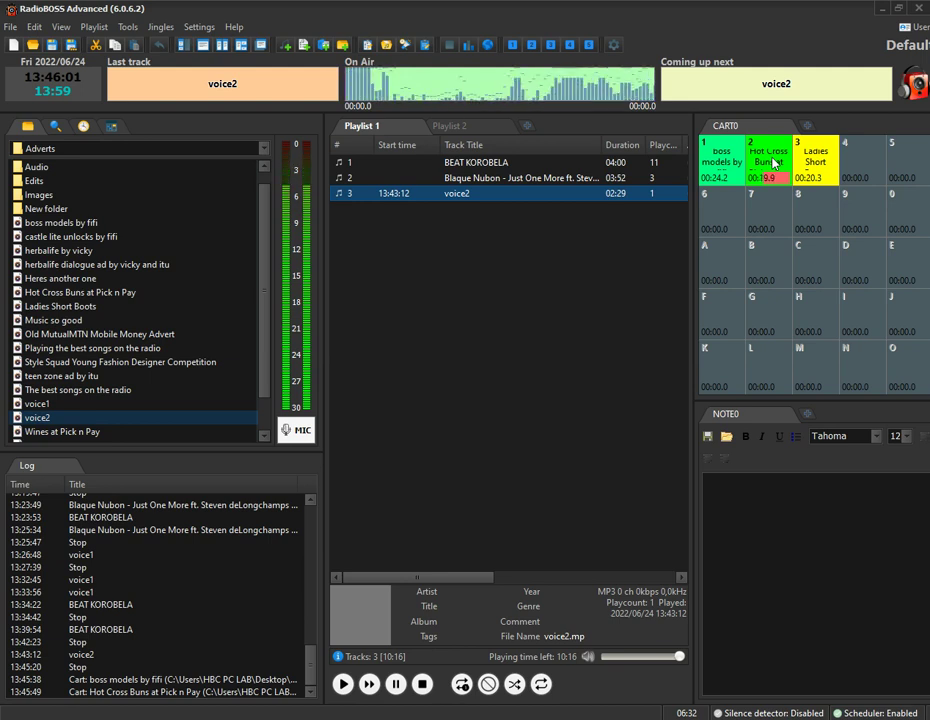
pyautogui.click(773, 163)
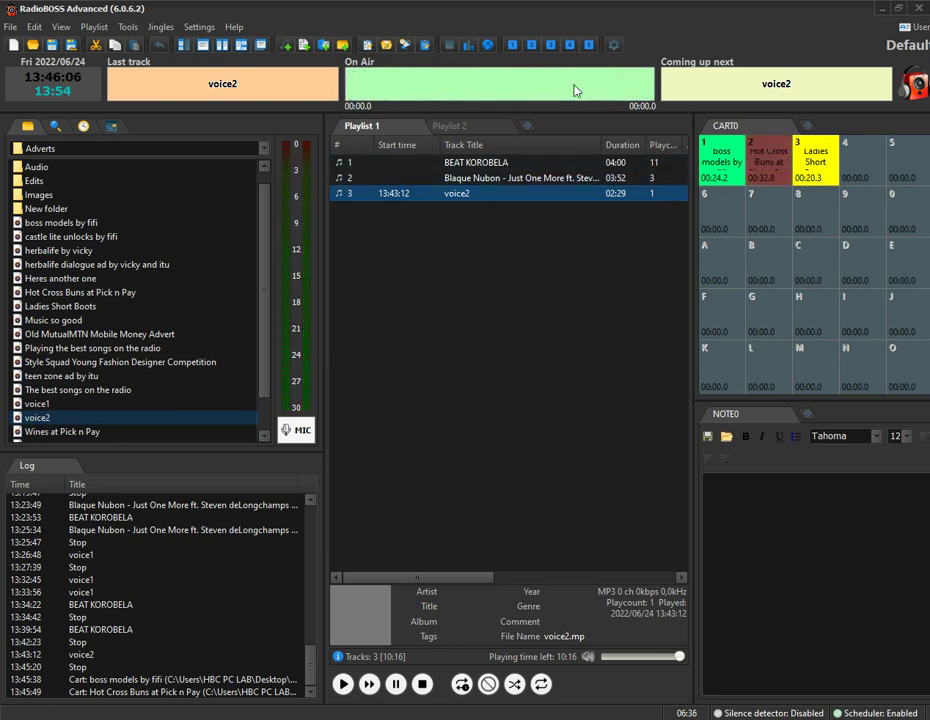
# Fire the Blazing and in the mix jingles, then close the jingle tab.
pyautogui.click(531, 47)
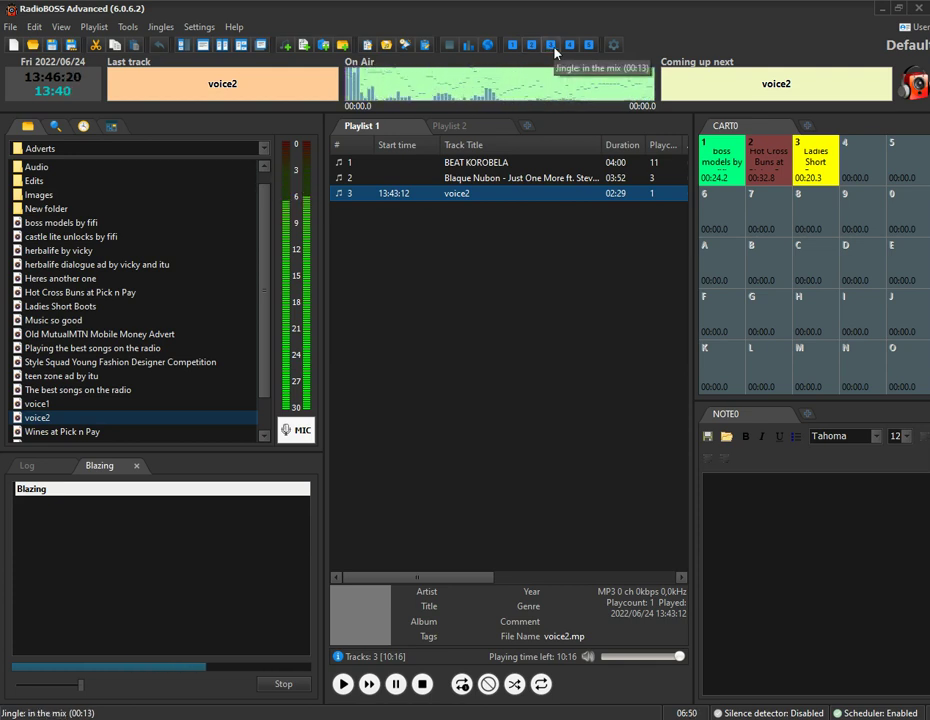
pyautogui.click(552, 47)
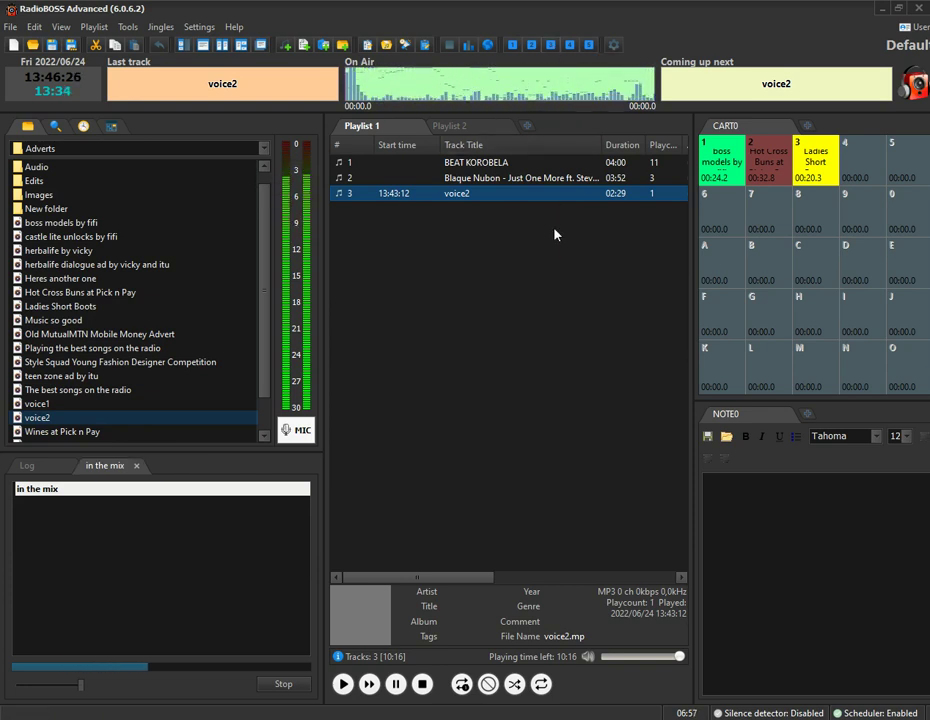
pyautogui.click(270, 684)
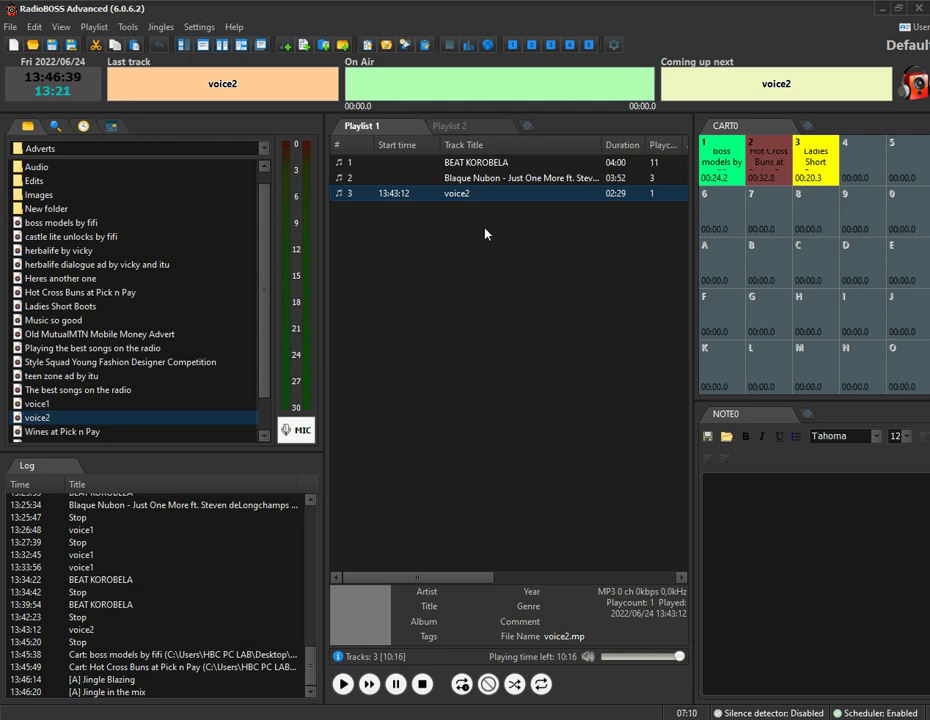
pyautogui.click(420, 197)
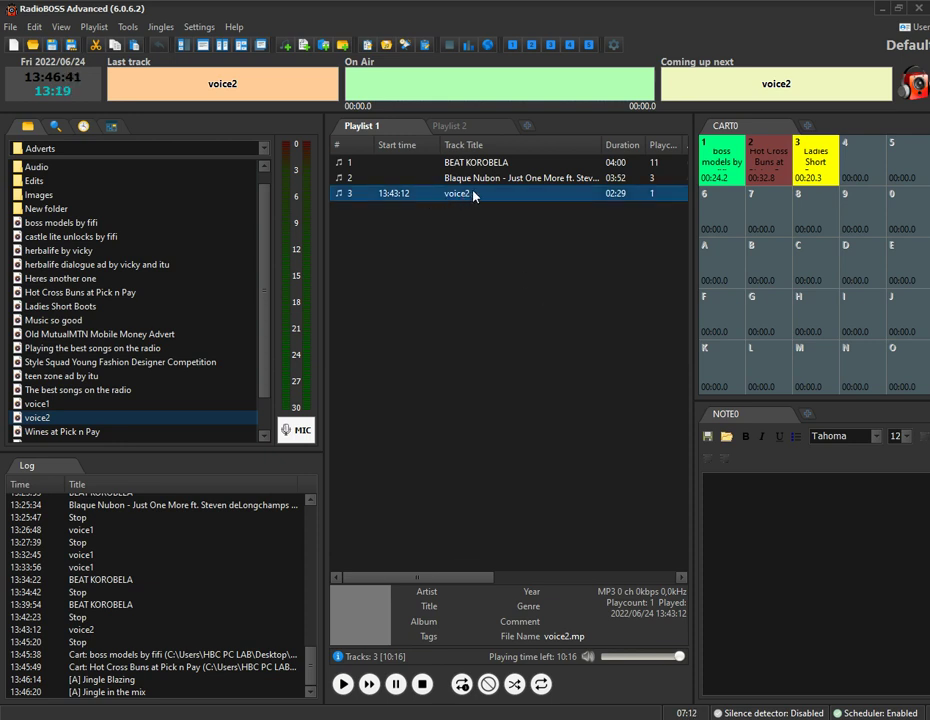